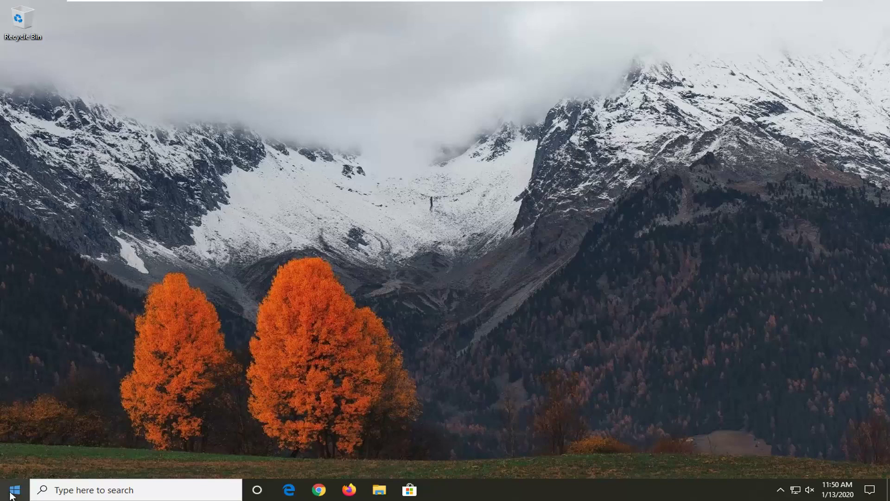
Search Windows for 'task sch' and launch the Task Scheduler app
{"action": "left_click", "coordinate": [13, 490]}
{"action": "type", "text": "a"}
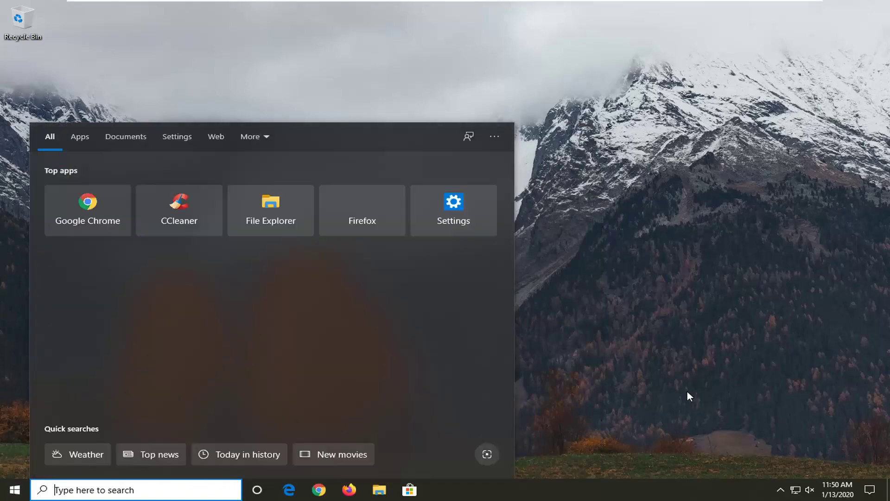
{"action": "type", "text": "task sch"}
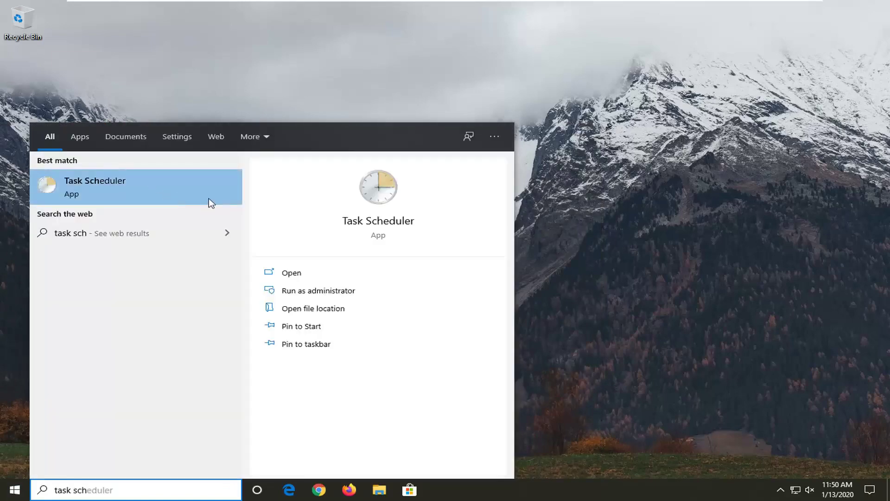
{"action": "left_click", "coordinate": [121, 181]}
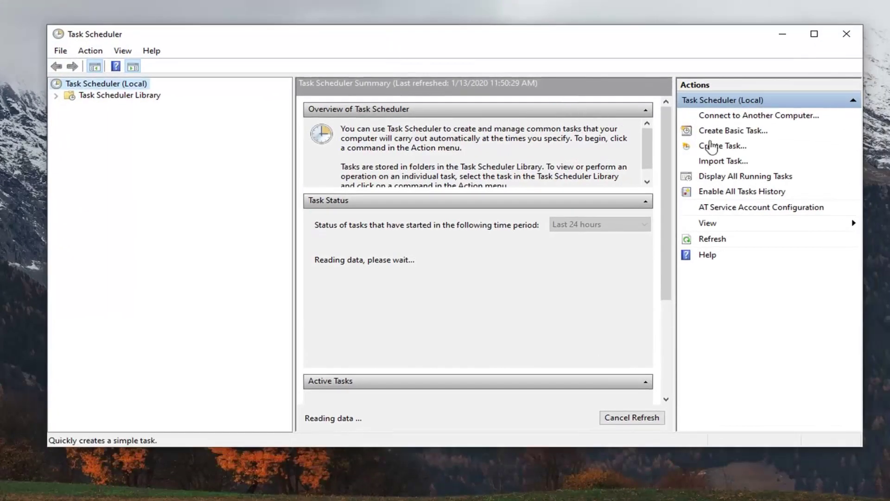
Begin a basic task named 'Windows Defender Weekly Scan' and reach its trigger choices
{"action": "left_click", "coordinate": [732, 134]}
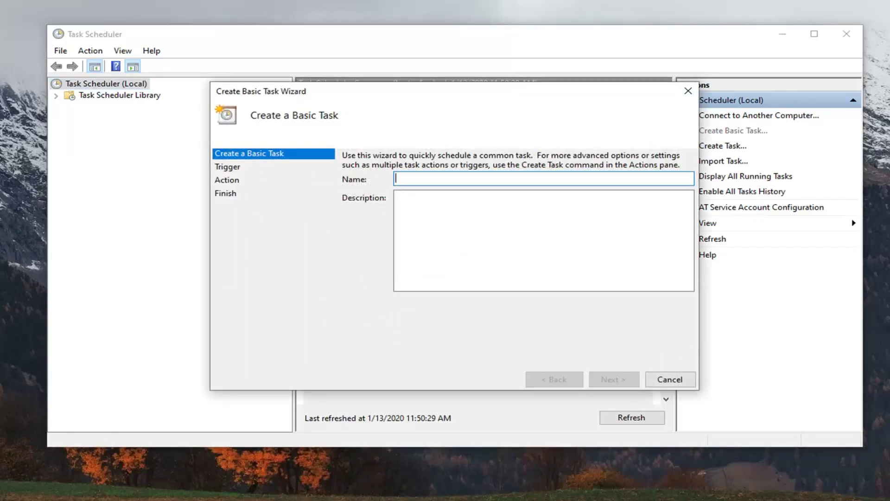
{"action": "type", "text": "Windows De"}
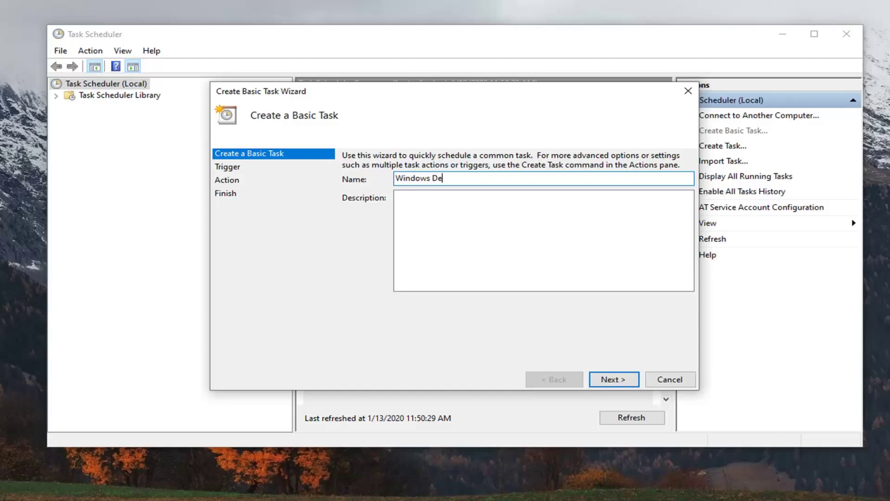
{"action": "type", "text": "fender "}
{"action": "type", "text": "Weekly Scan"}
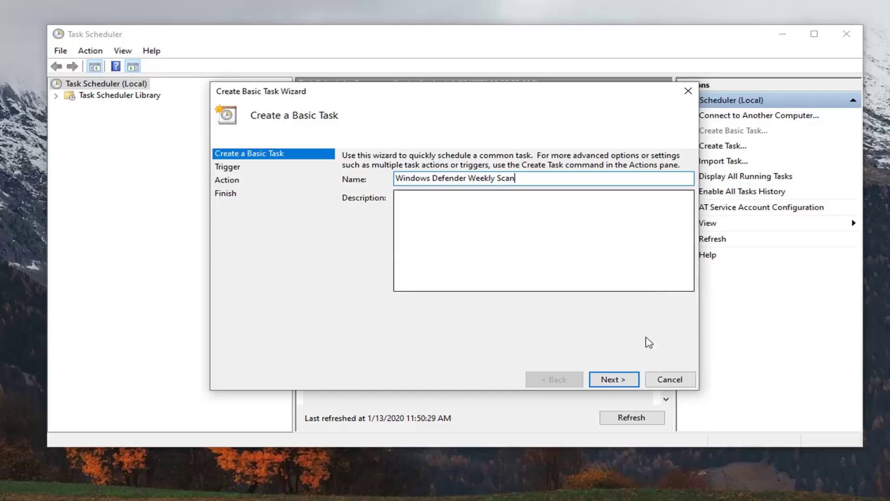
{"action": "left_click", "coordinate": [611, 376]}
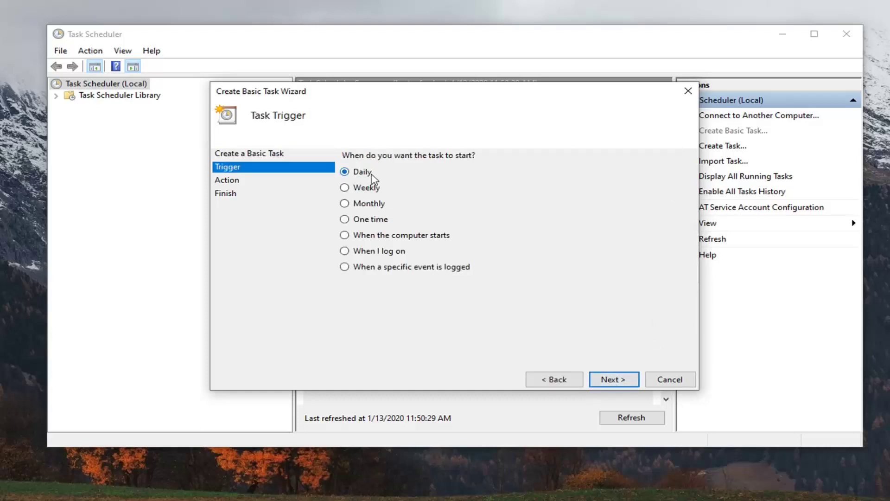
Set a Weekly trigger recurring every 1 week on Monday
{"action": "left_click", "coordinate": [370, 192]}
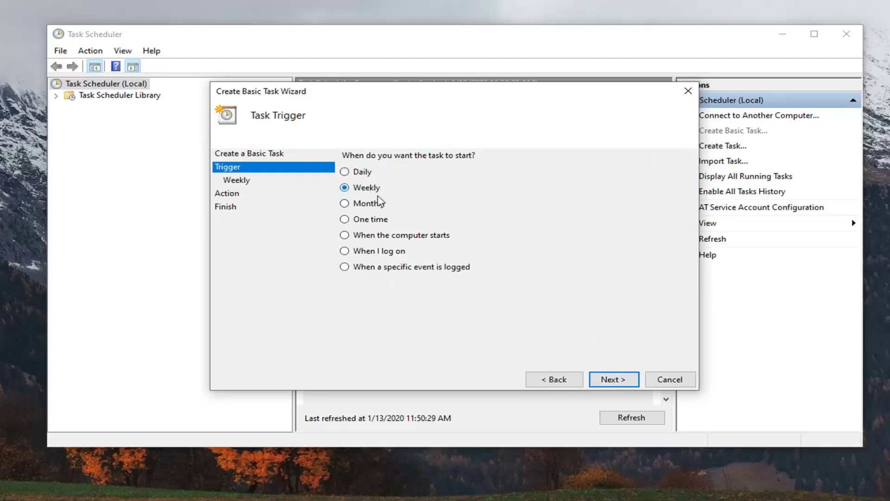
{"action": "left_click", "coordinate": [608, 380]}
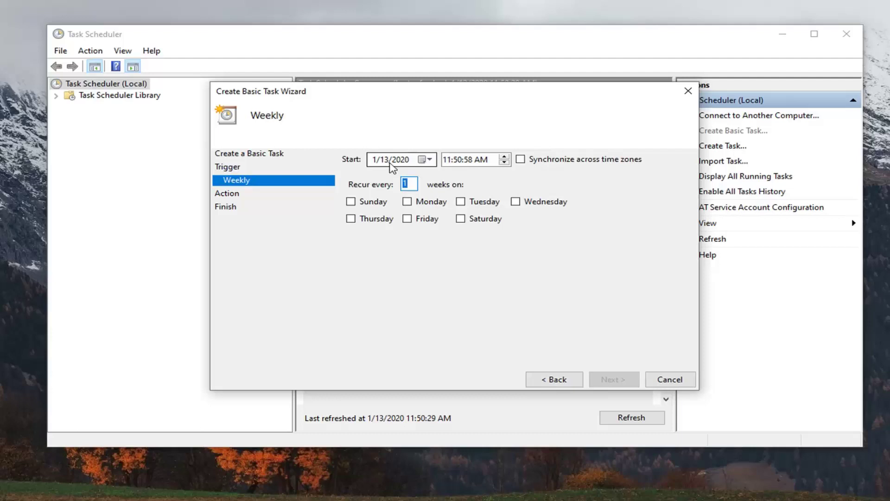
{"action": "left_click", "coordinate": [405, 184]}
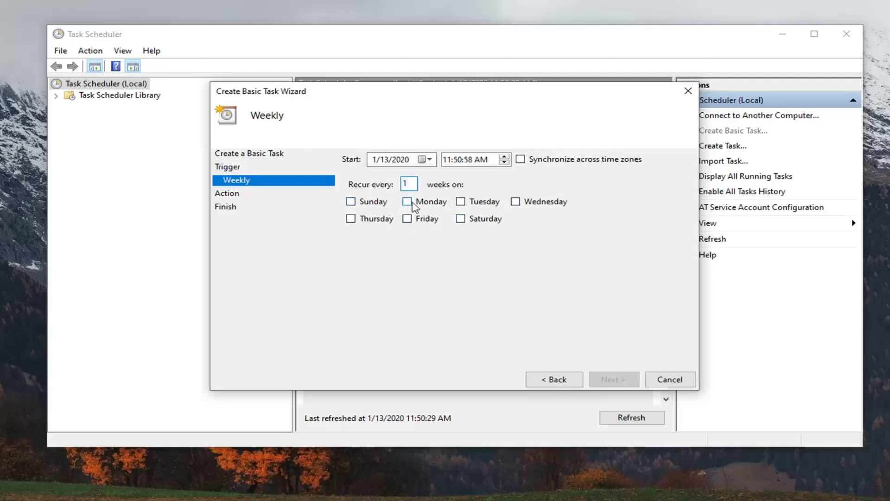
{"action": "left_click", "coordinate": [419, 202]}
{"action": "left_click", "coordinate": [605, 378]}
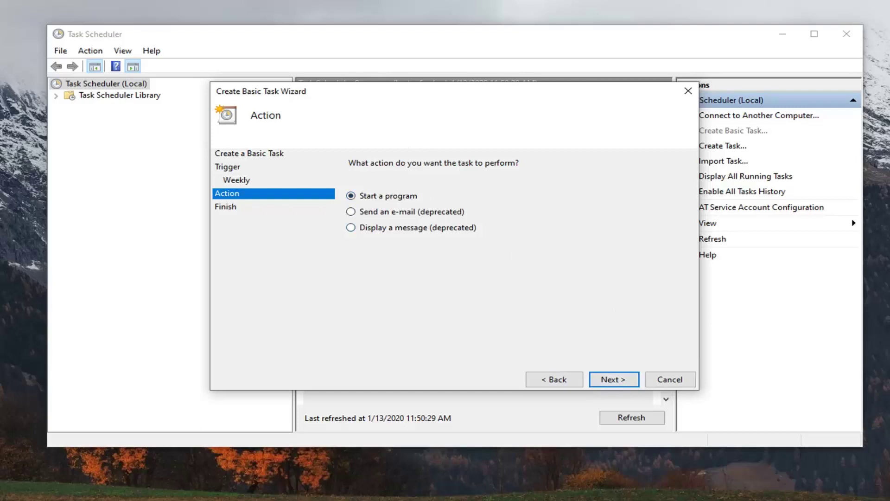
Make the action start Windows Defender's MpCmdRun.exe with arguments '-Scan -ScanType 2'
{"action": "left_click", "coordinate": [630, 382]}
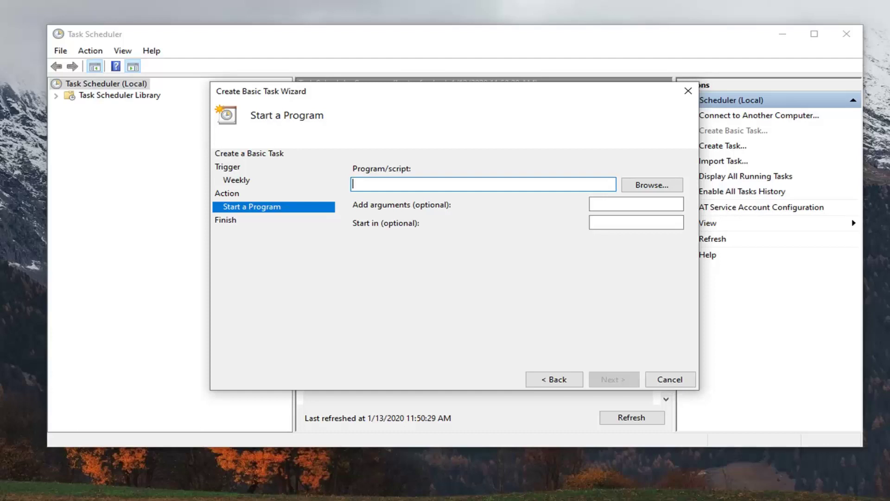
{"action": "right_click", "coordinate": [399, 185]}
{"action": "left_click", "coordinate": [448, 237]}
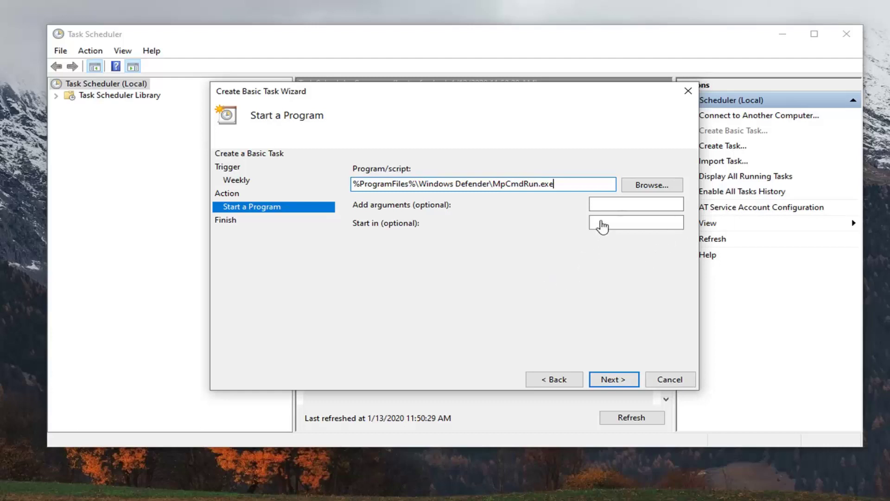
{"action": "left_click", "coordinate": [607, 206]}
{"action": "type", "text": "-Scan -ScanType 2"}
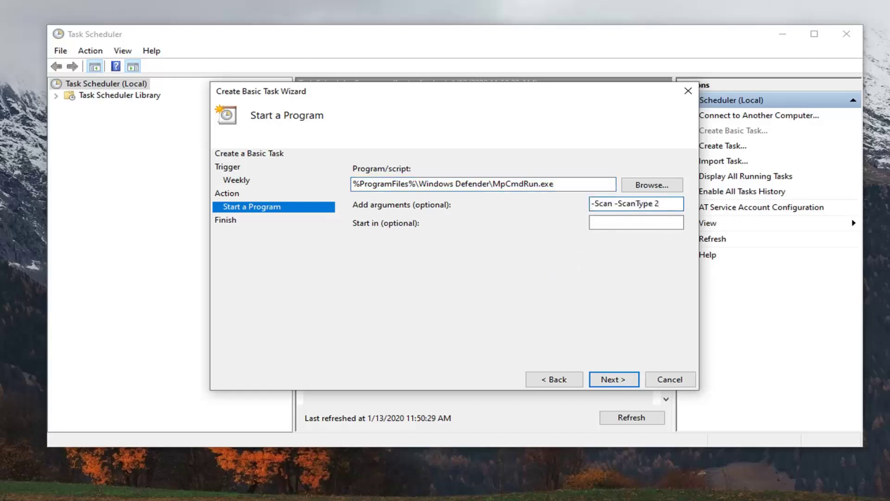
{"action": "key", "text": "Tab"}
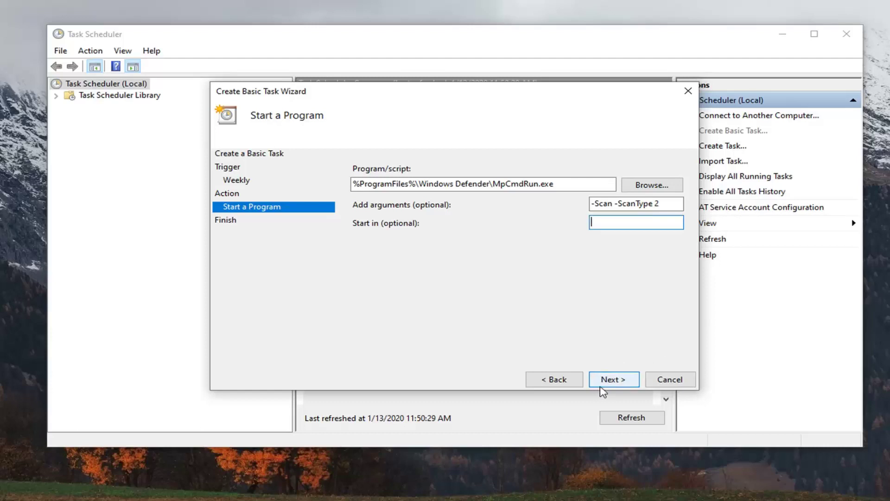
Keep the program path and arguments unchanged, and have Properties open on Finish
{"action": "left_click", "coordinate": [610, 381]}
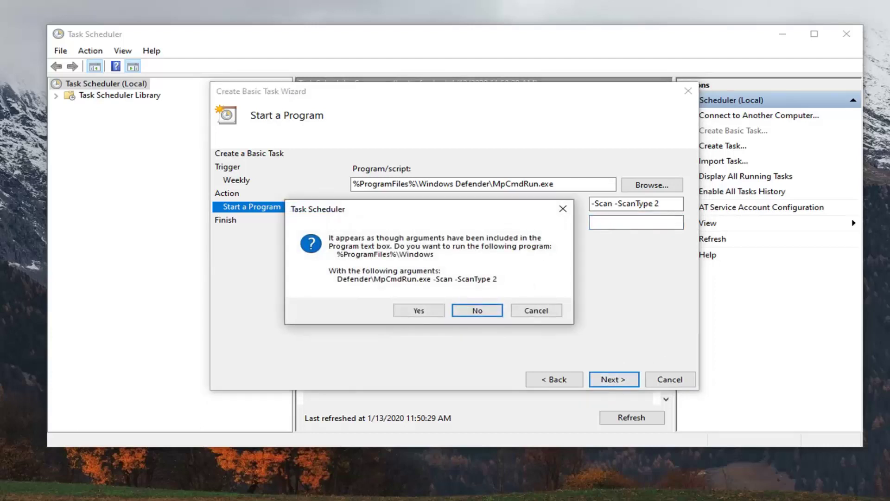
{"action": "left_click", "coordinate": [411, 311]}
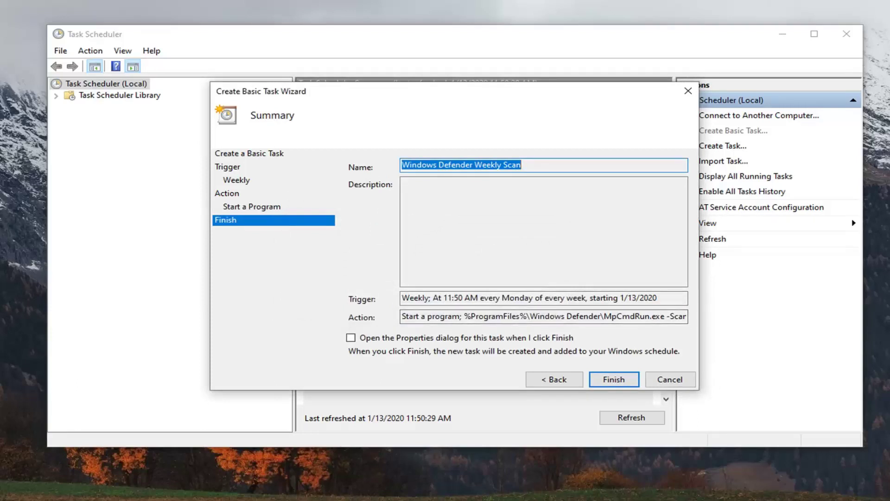
{"action": "left_click", "coordinate": [400, 339]}
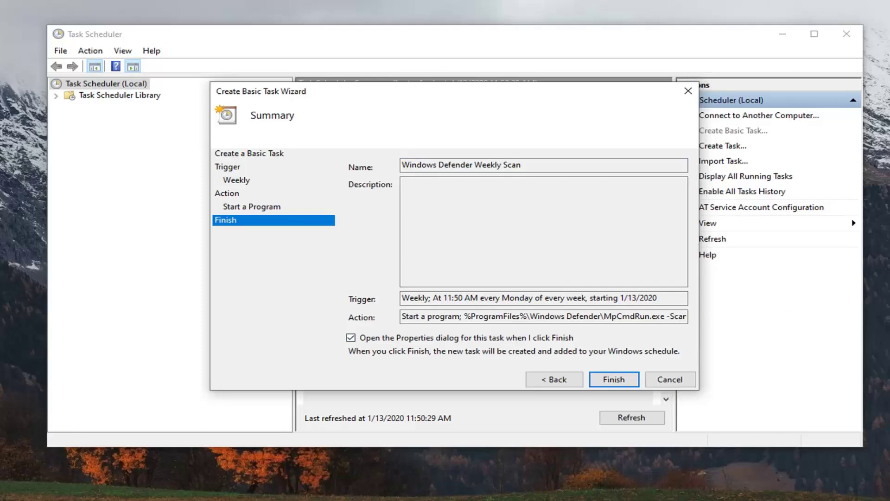
Finish the wizard; run the task whether logged on or not, with highest privileges
{"action": "left_click", "coordinate": [610, 384]}
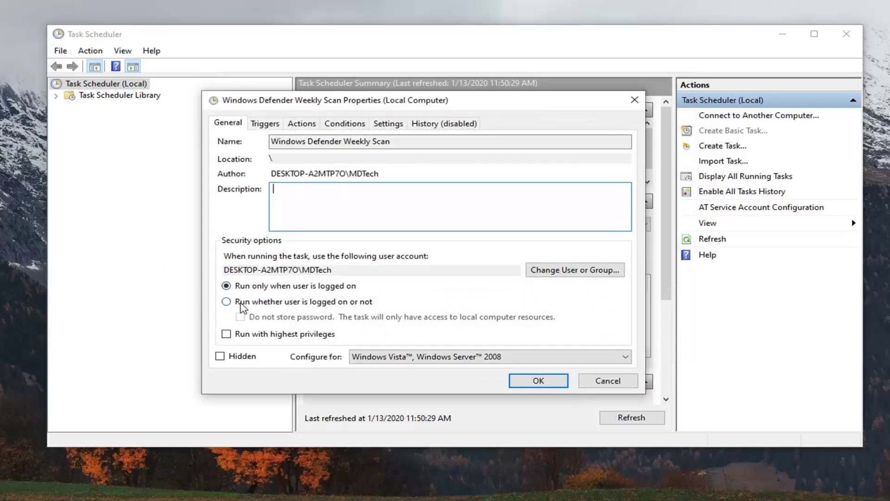
{"action": "left_click", "coordinate": [241, 304]}
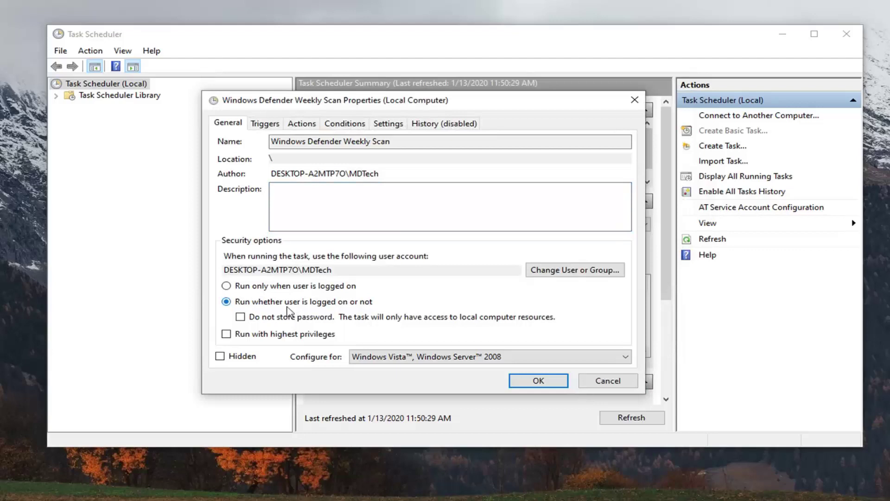
{"action": "left_click", "coordinate": [226, 335]}
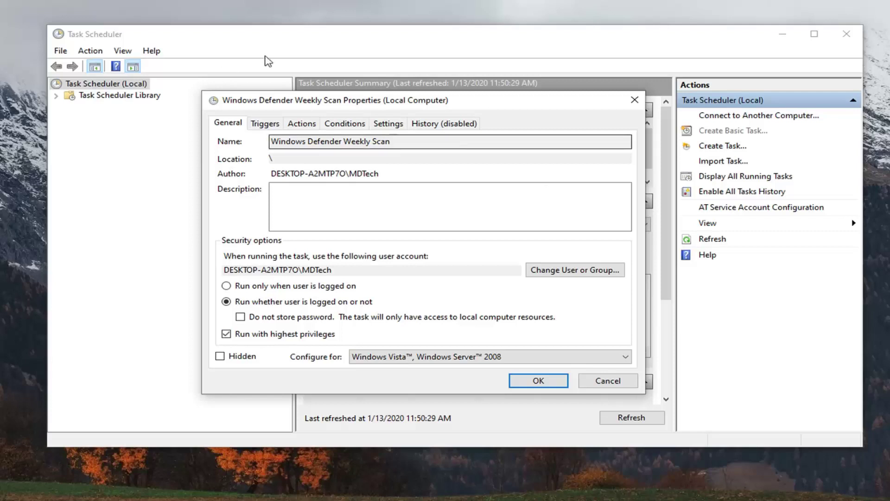
Leave 'Start only if on AC power' ticked in Conditions and save the properties
{"action": "left_click", "coordinate": [333, 124]}
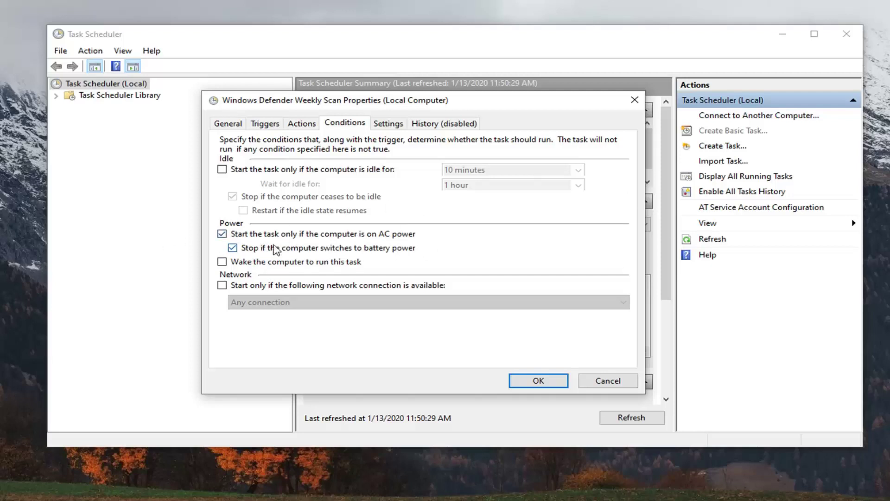
{"action": "left_click", "coordinate": [533, 385]}
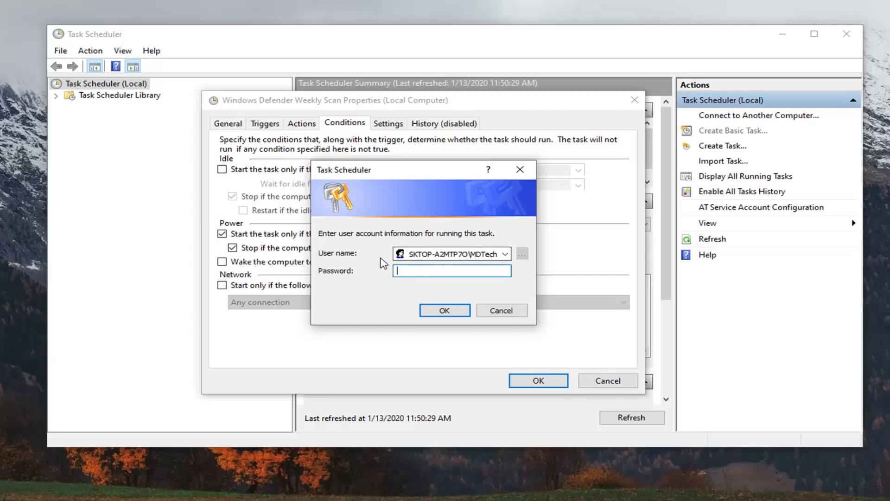
Accept the account credentials with OK to close the task properties
{"action": "left_click", "coordinate": [444, 311]}
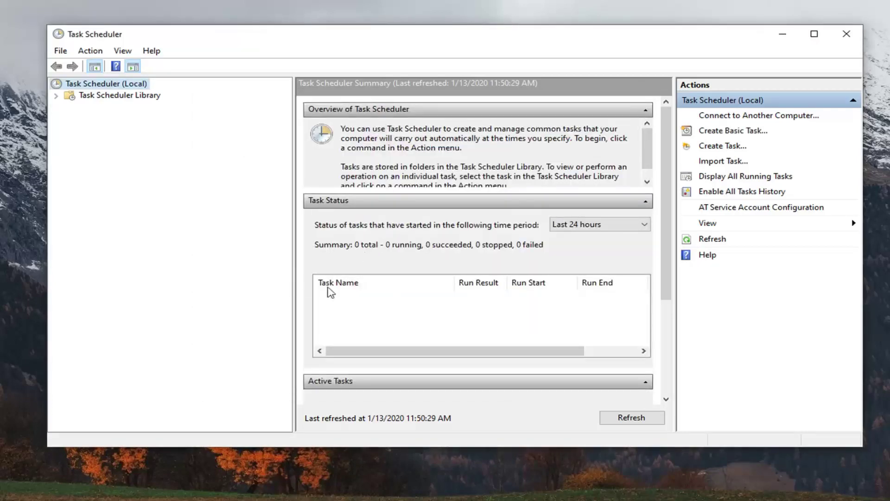